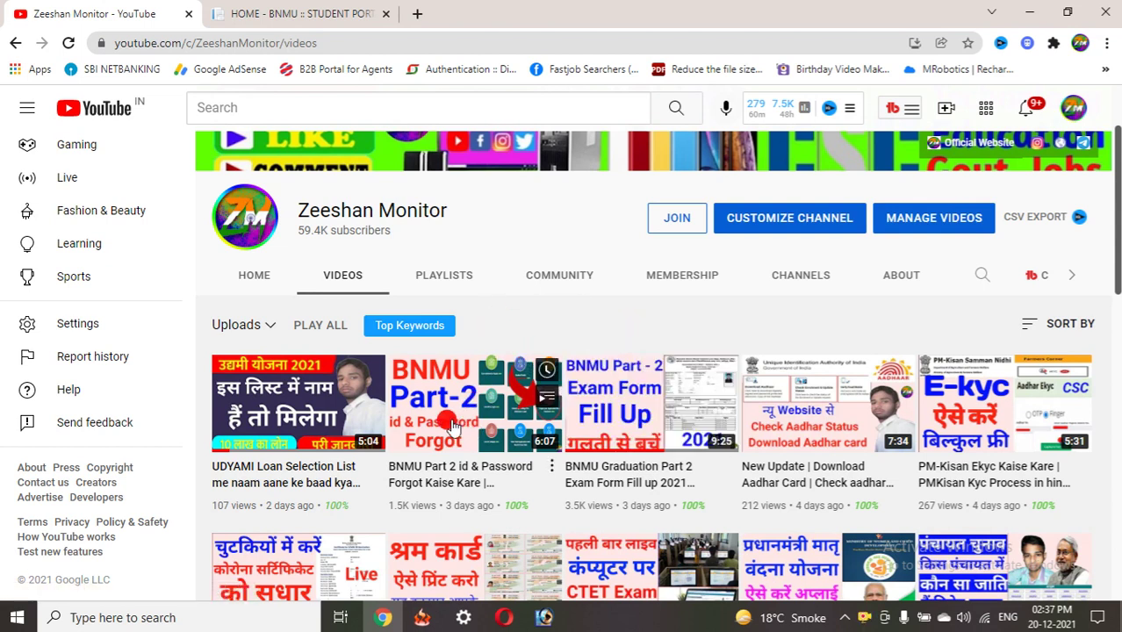
- Switch to the BNMU student portal and open the B.A (Hons.) IInd Year exam form for filling
{"action": "mouse_move", "coordinate": [471, 401]}
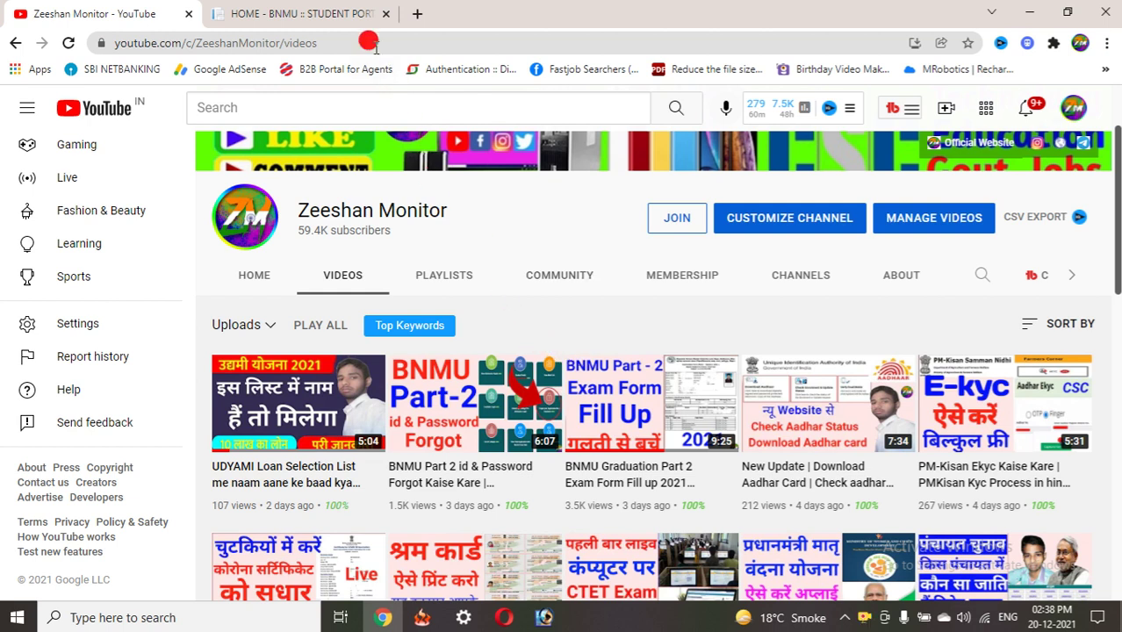
{"action": "left_click", "coordinate": [350, 19]}
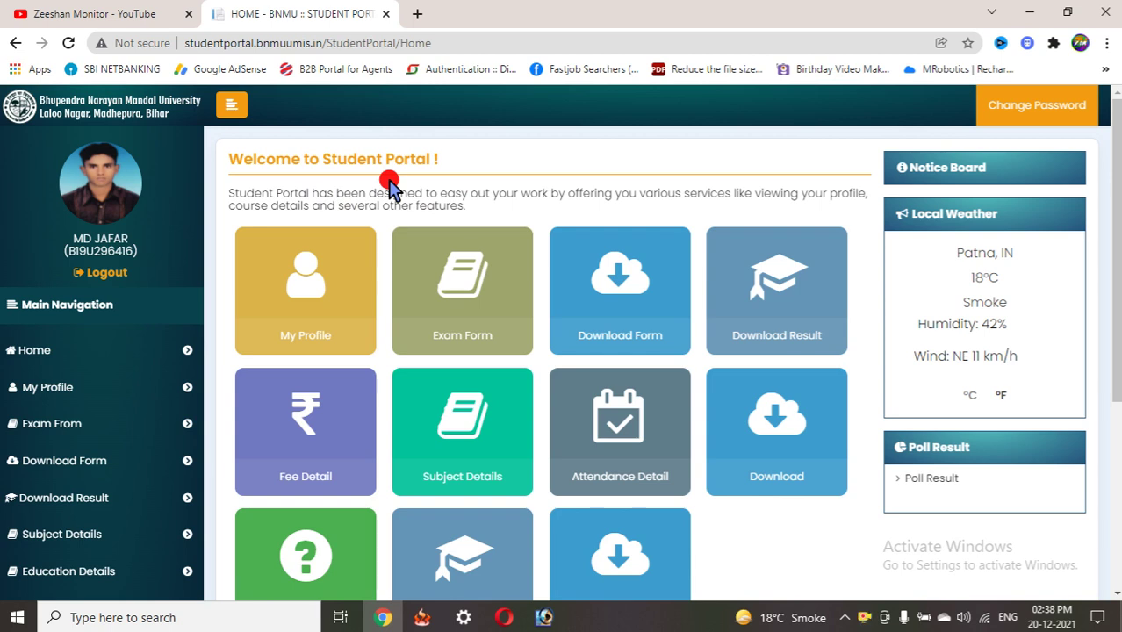
{"action": "left_click", "coordinate": [151, 19]}
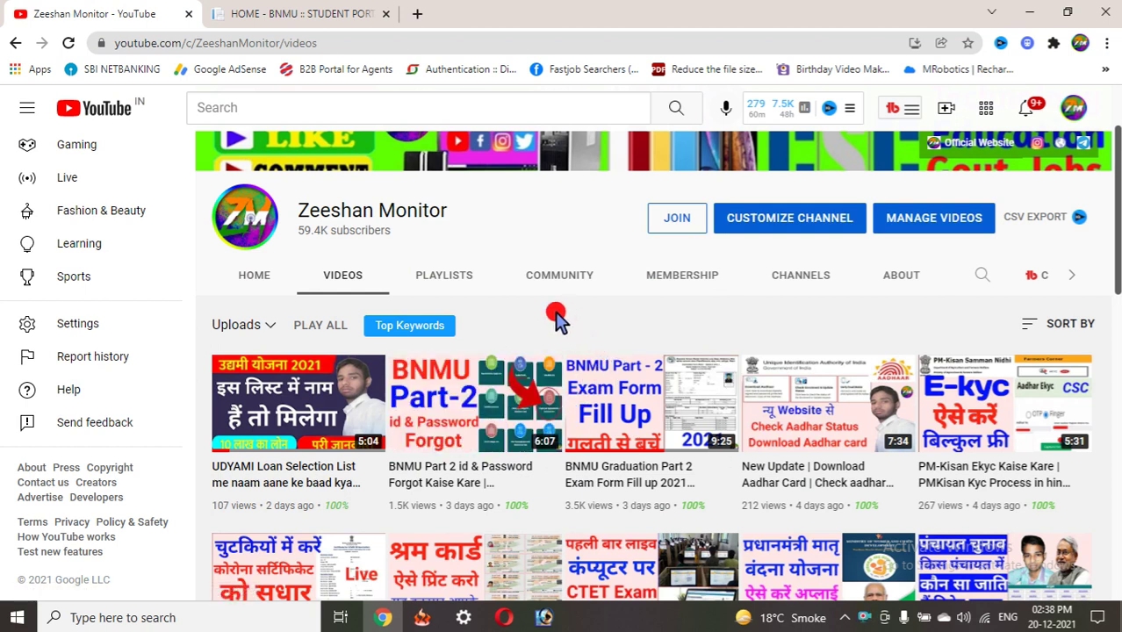
{"action": "left_click", "coordinate": [333, 16]}
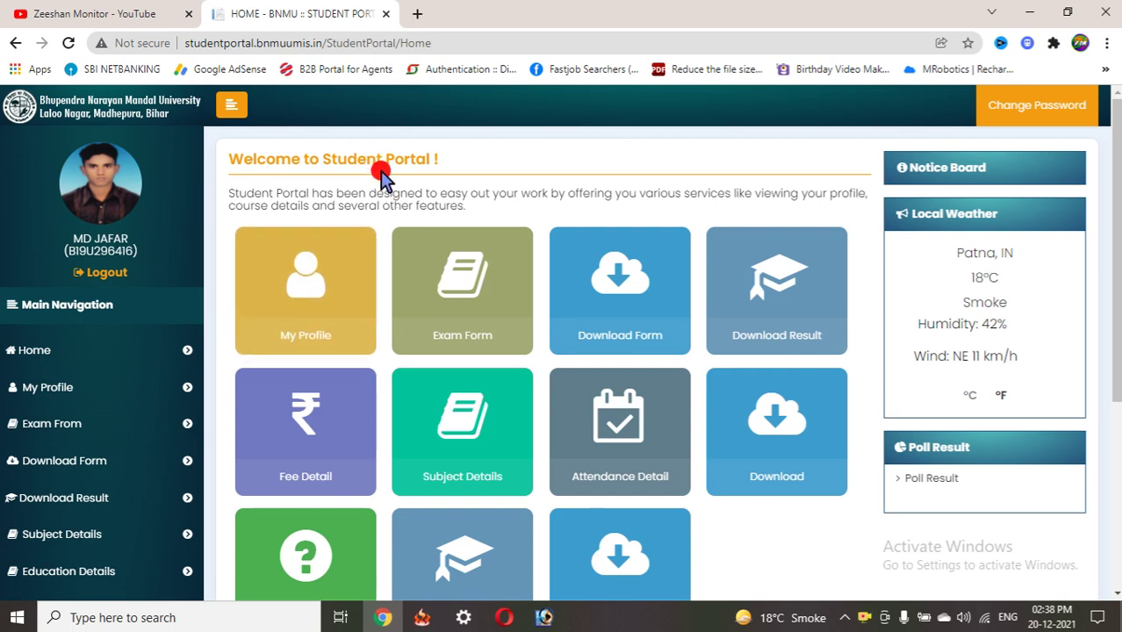
{"action": "left_click", "coordinate": [439, 333]}
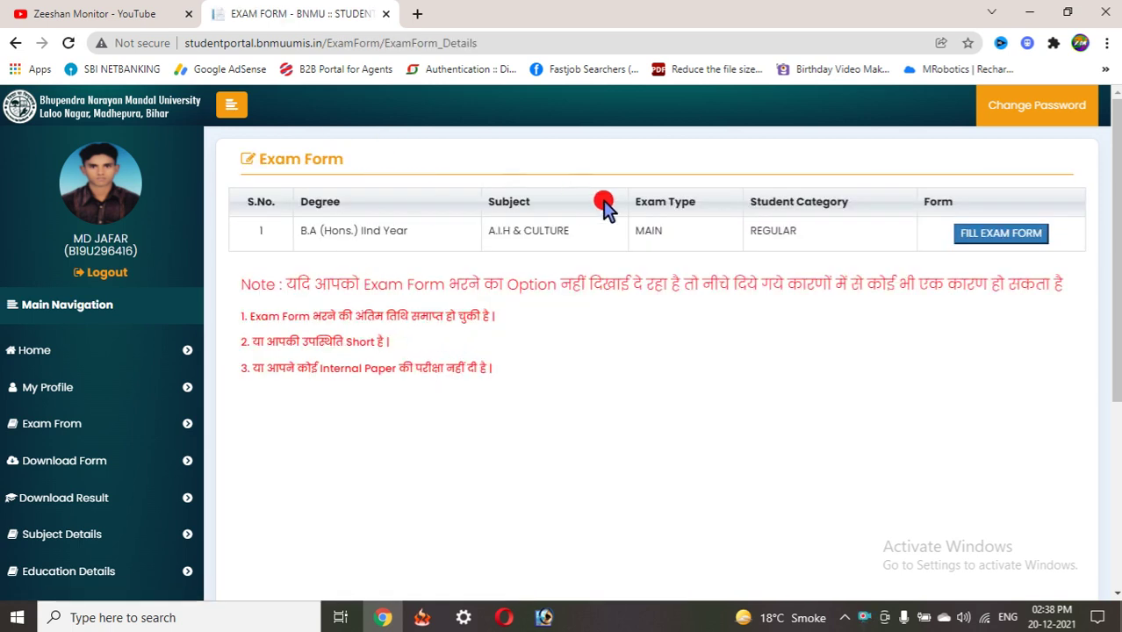
{"action": "left_click", "coordinate": [995, 243]}
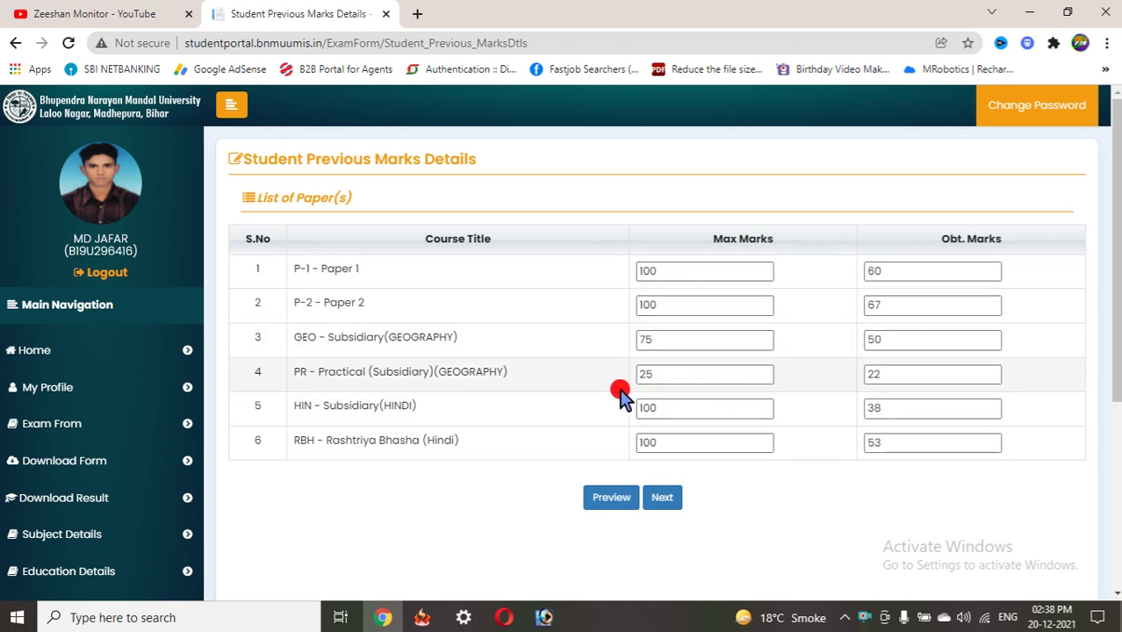
- Proceed from the previous marks details to the exam form's roll and registration number page
{"action": "left_click", "coordinate": [114, 14]}
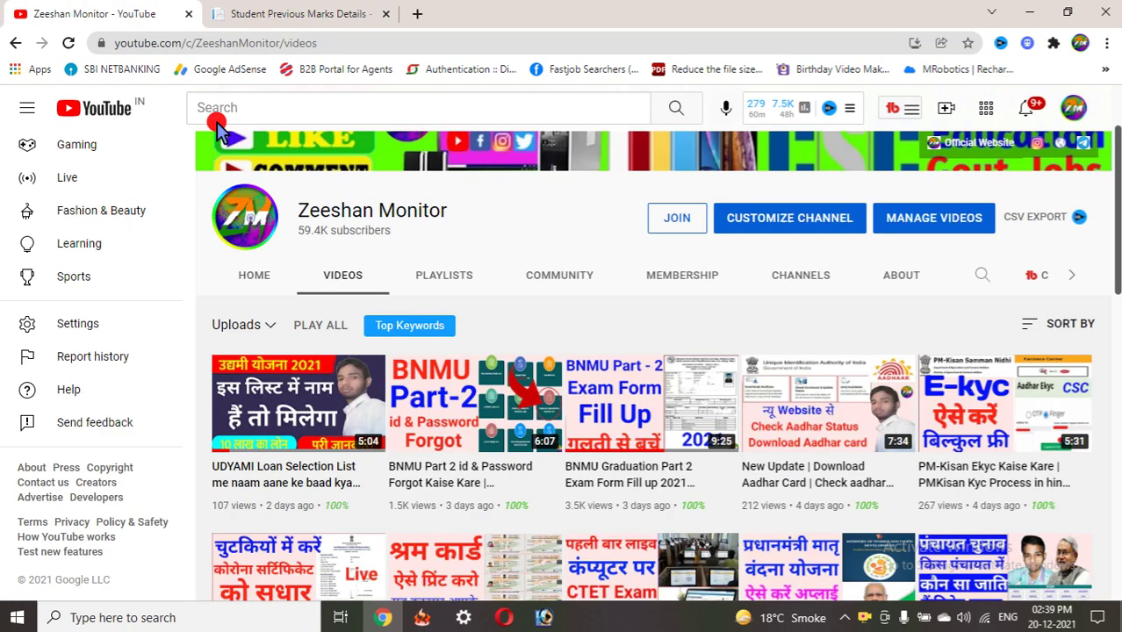
{"action": "left_click", "coordinate": [306, 18]}
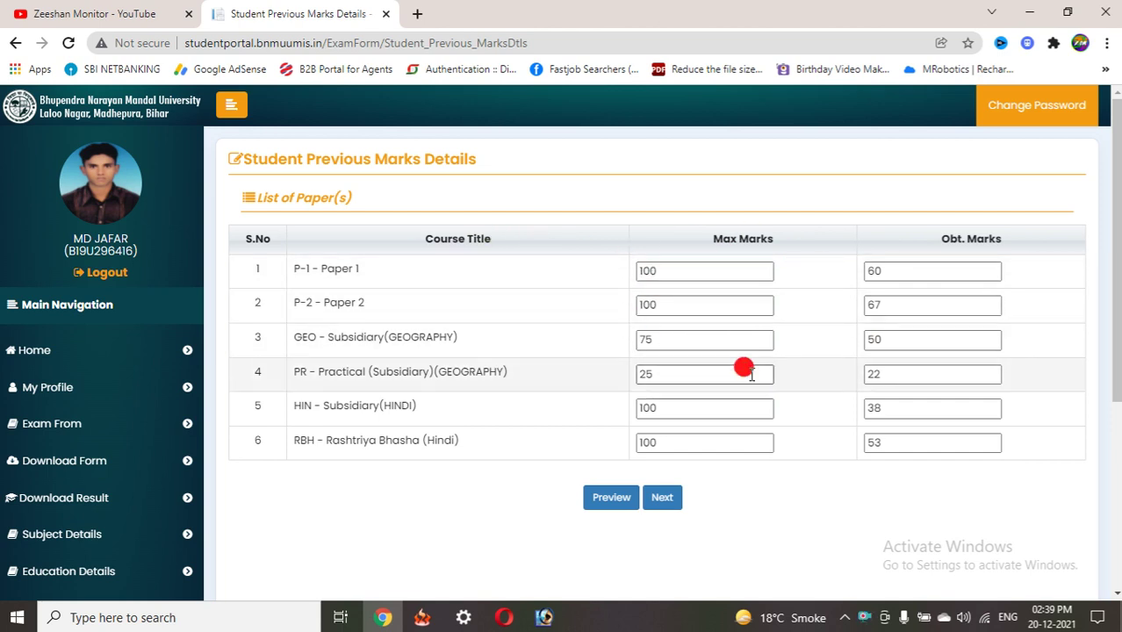
{"action": "left_click", "coordinate": [663, 497]}
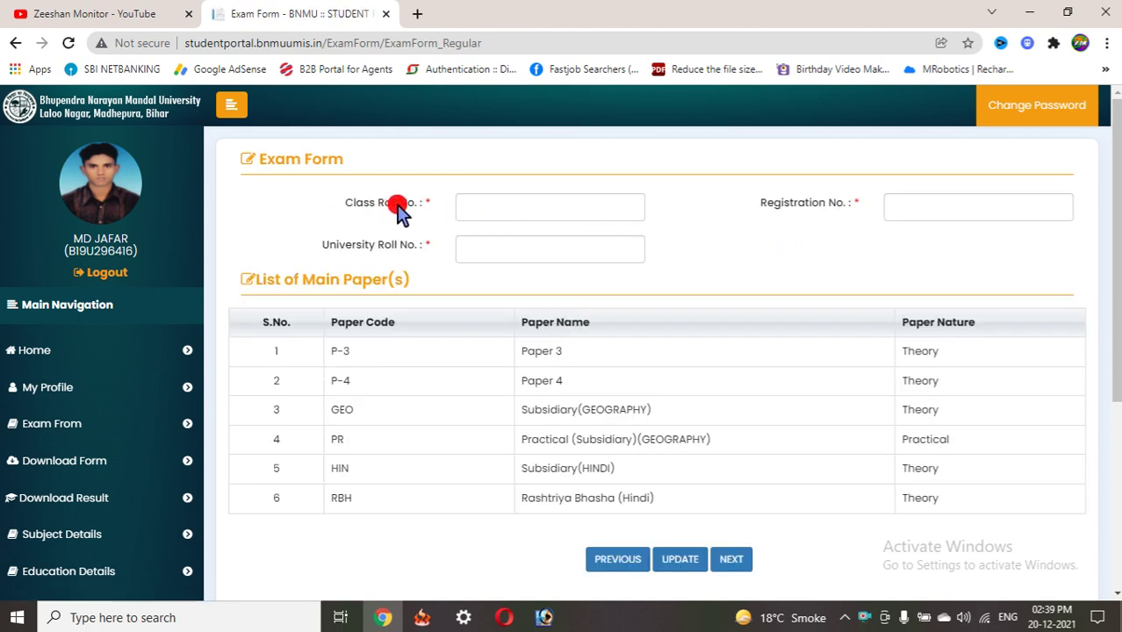
- Examine the required class roll number, registration number and university roll number fields of the exam form
{"action": "left_click", "coordinate": [479, 209]}
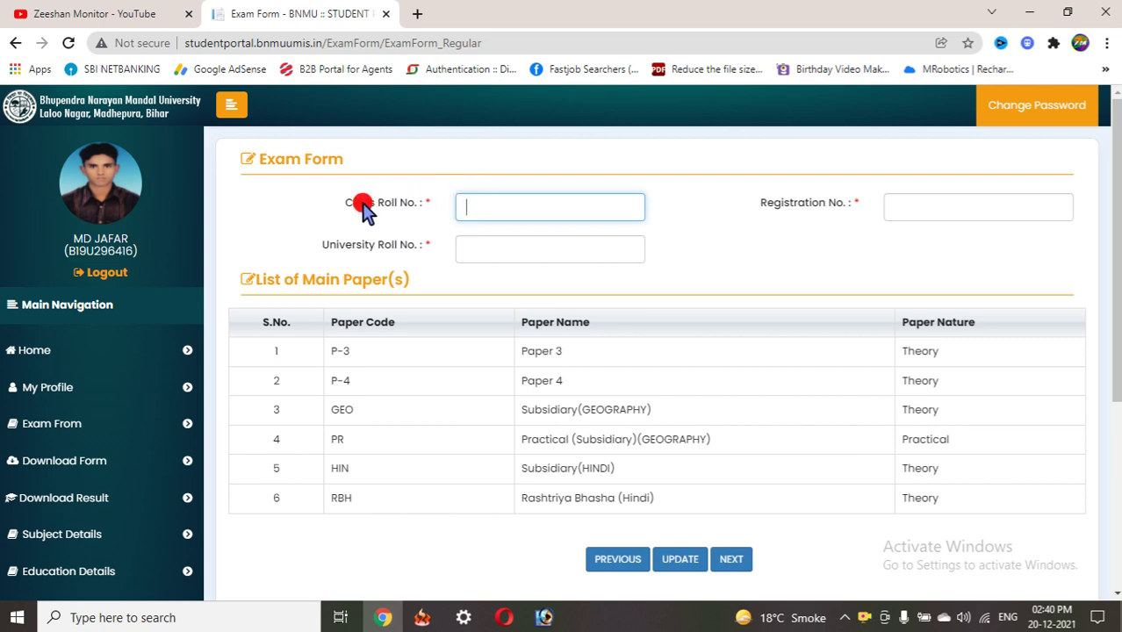
{"action": "mouse_move", "coordinate": [385, 204]}
{"action": "left_mouse_down"}
{"action": "mouse_move", "coordinate": [420, 207]}
{"action": "mouse_move", "coordinate": [378, 211]}
{"action": "left_mouse_up"}
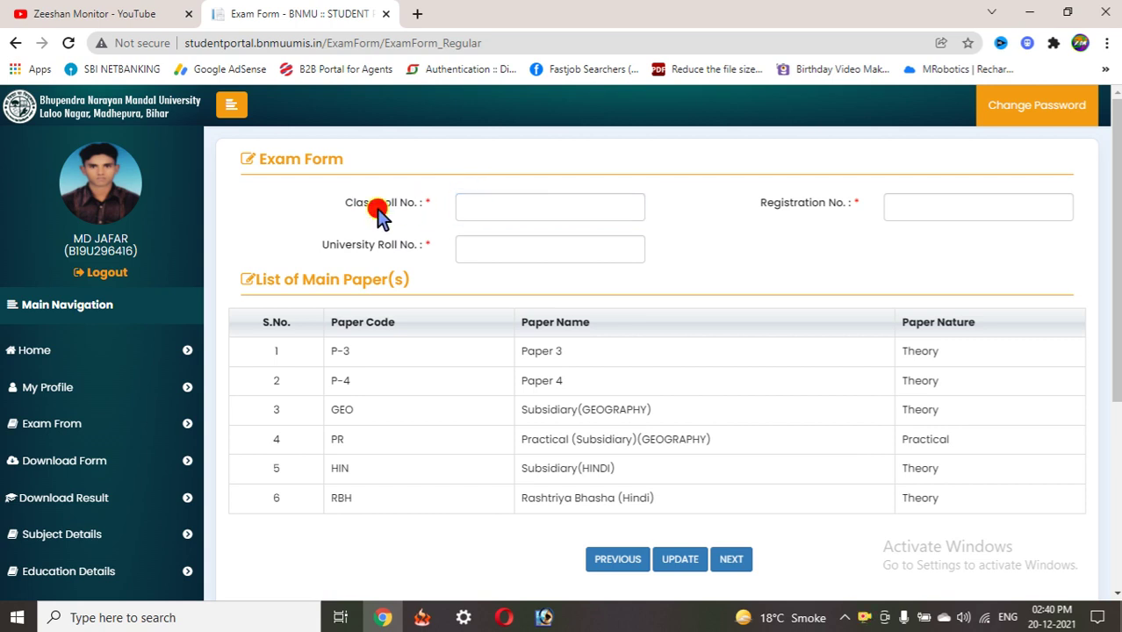
{"action": "double_click", "coordinate": [380, 212]}
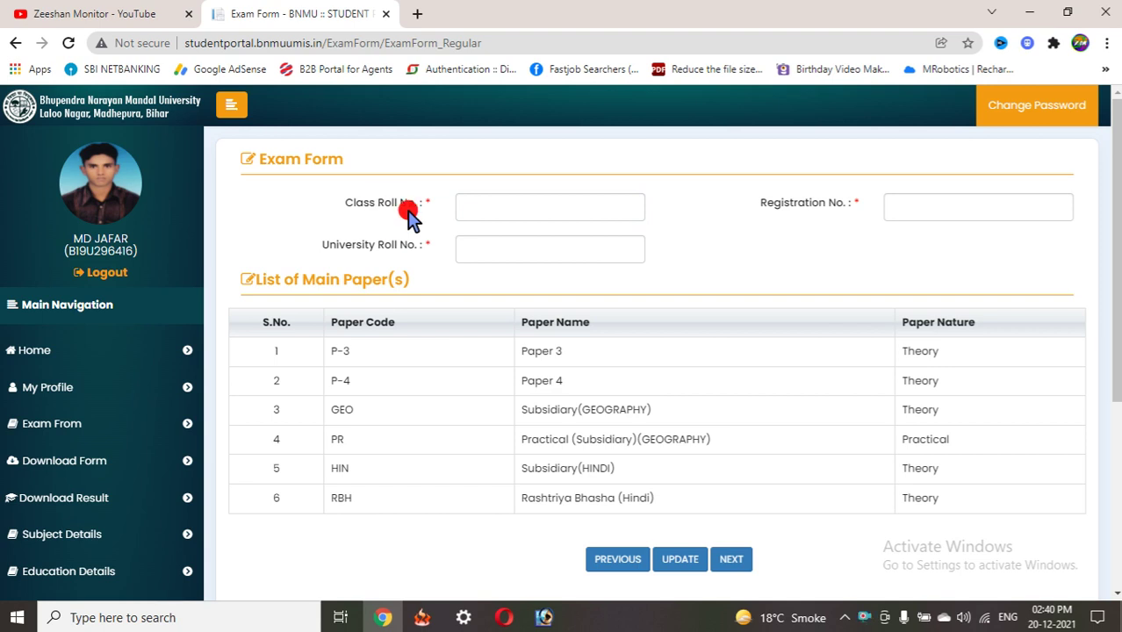
{"action": "left_click", "coordinate": [487, 202]}
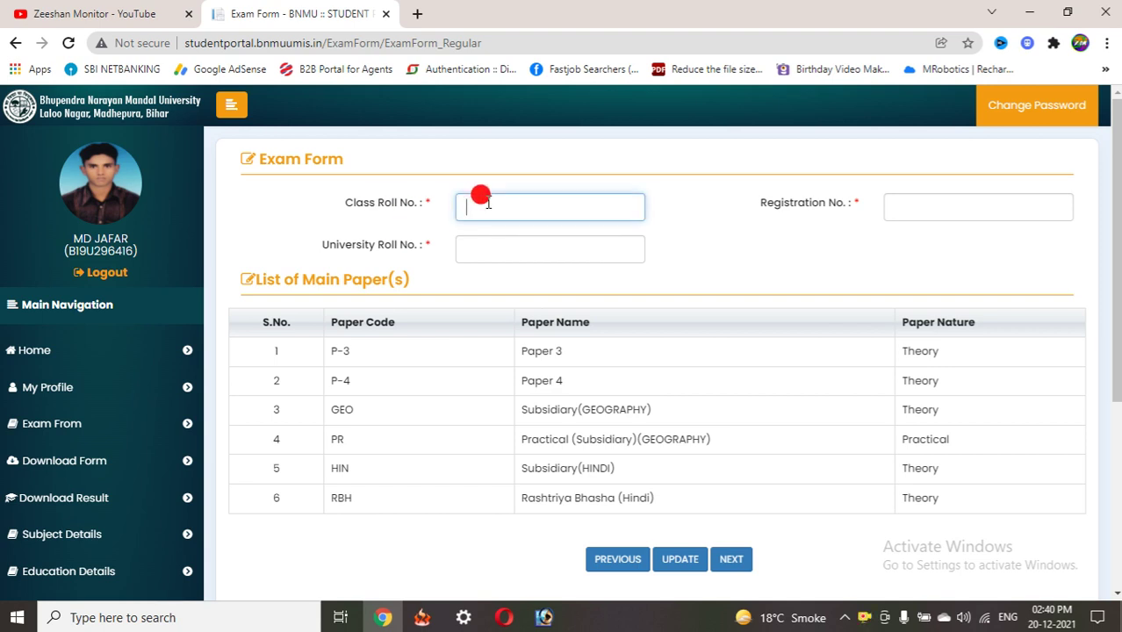
{"action": "left_click", "coordinate": [789, 205]}
{"action": "double_click", "coordinate": [789, 207]}
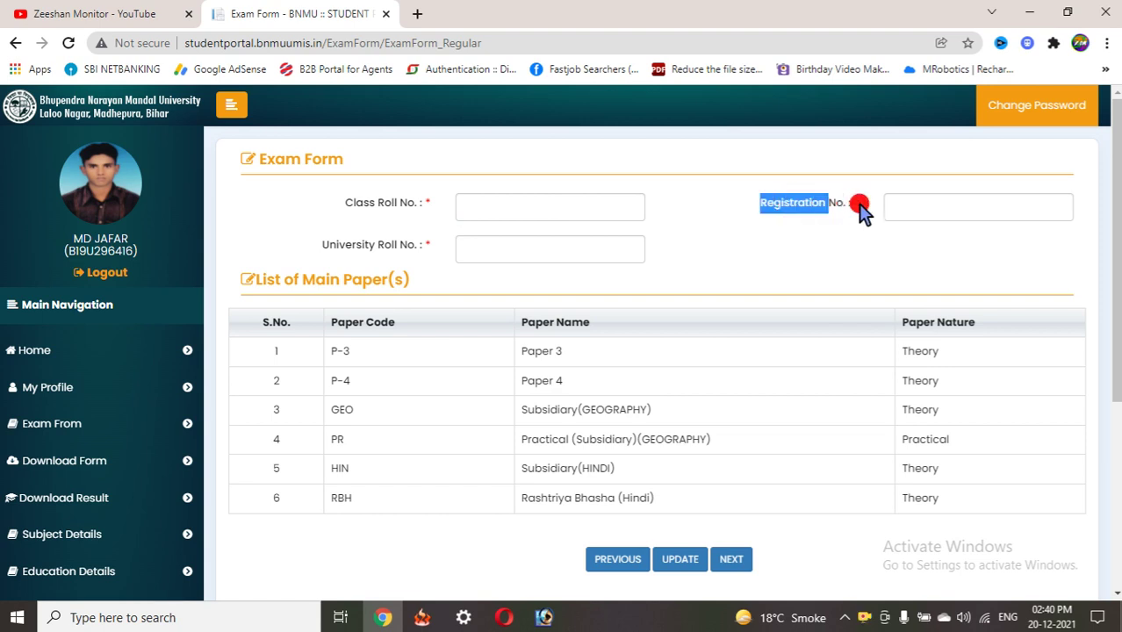
{"action": "left_click", "coordinate": [914, 199]}
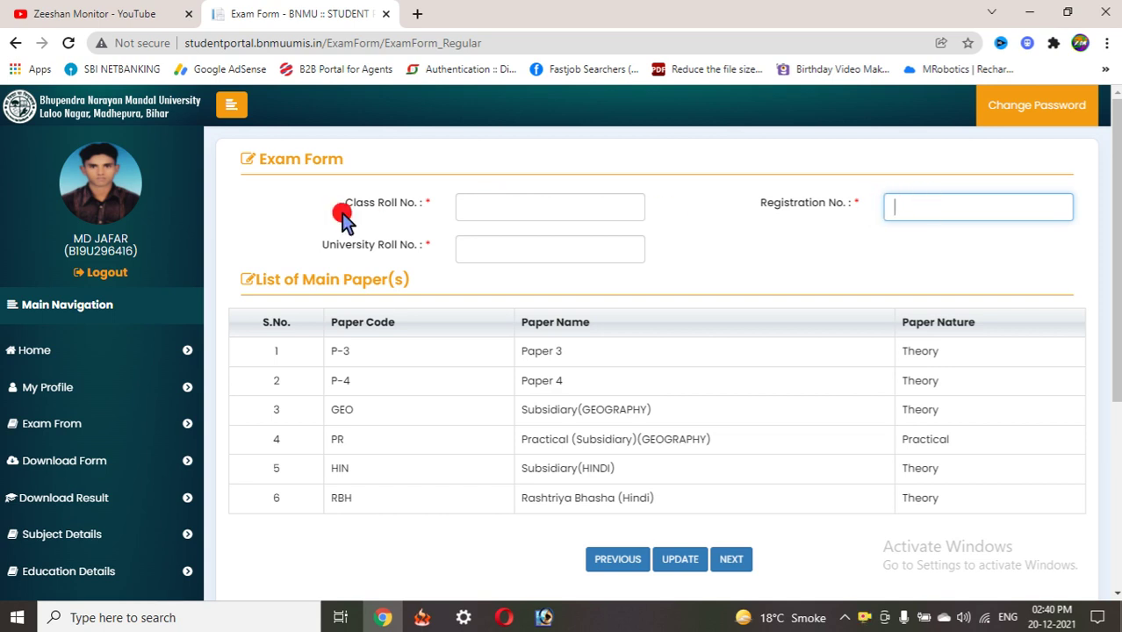
{"action": "left_click_drag", "start_coordinate": [347, 202], "coordinate": [484, 191]}
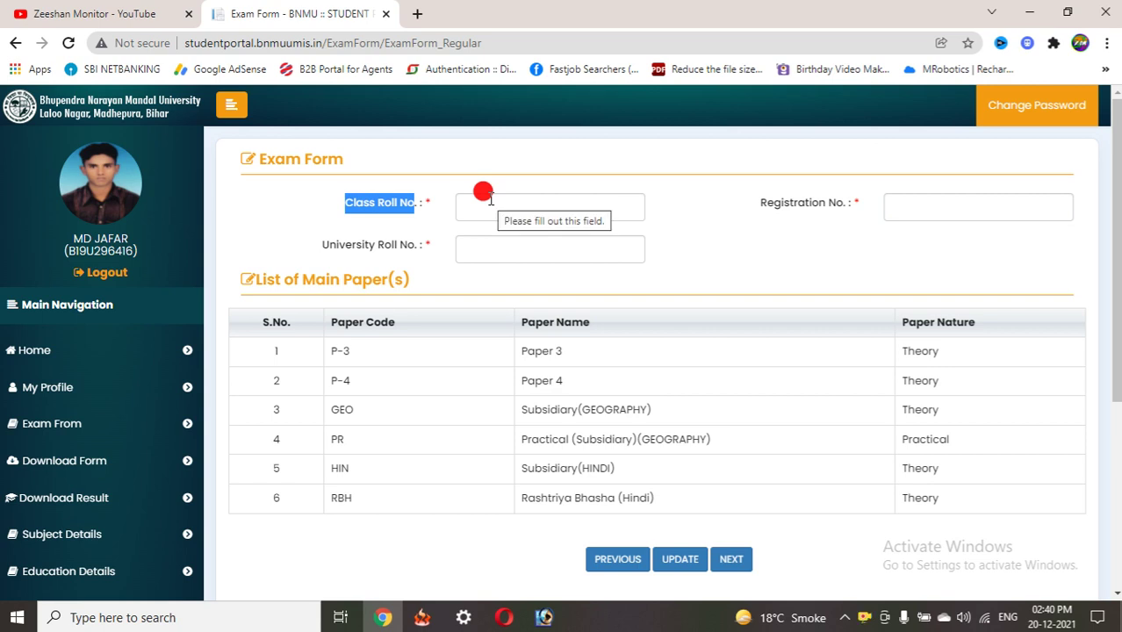
{"action": "left_click_drag", "start_coordinate": [322, 249], "coordinate": [415, 268]}
{"action": "left_click", "coordinate": [416, 261]}
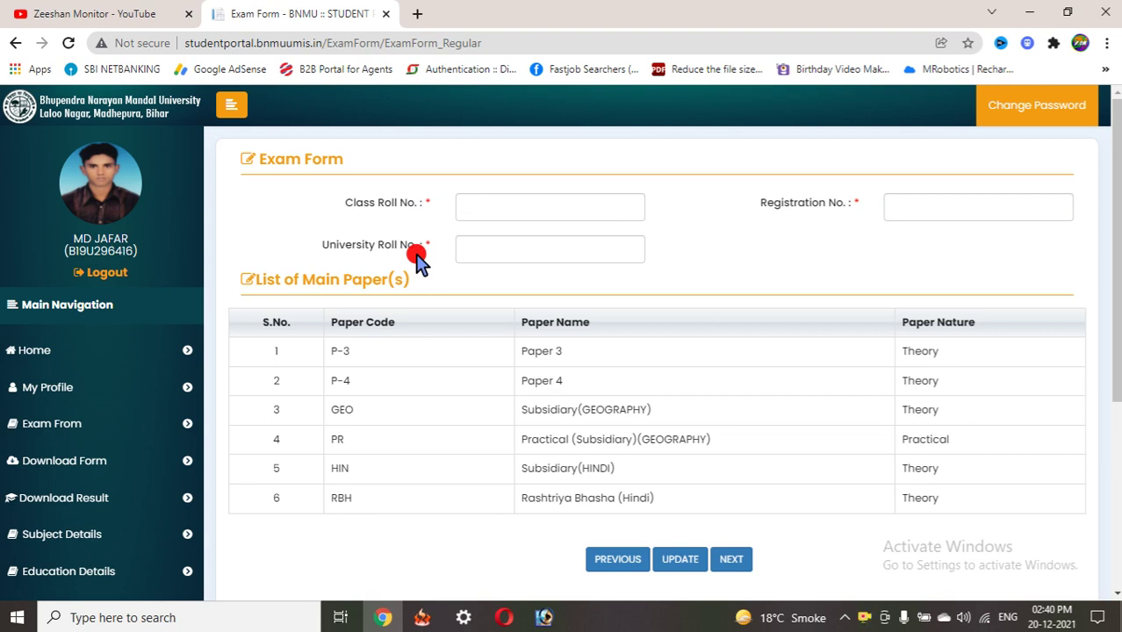
{"action": "left_click", "coordinate": [463, 244]}
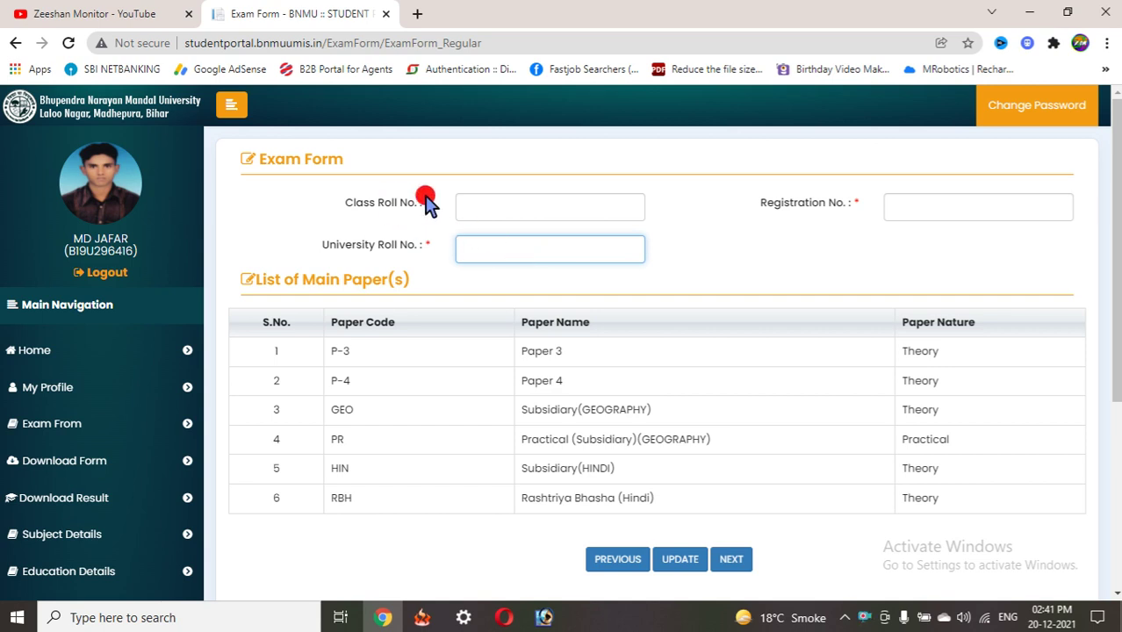
- Fill in the student's class roll, registration and university roll numbers, update the record and continue to the course details
{"action": "left_click", "coordinate": [474, 208]}
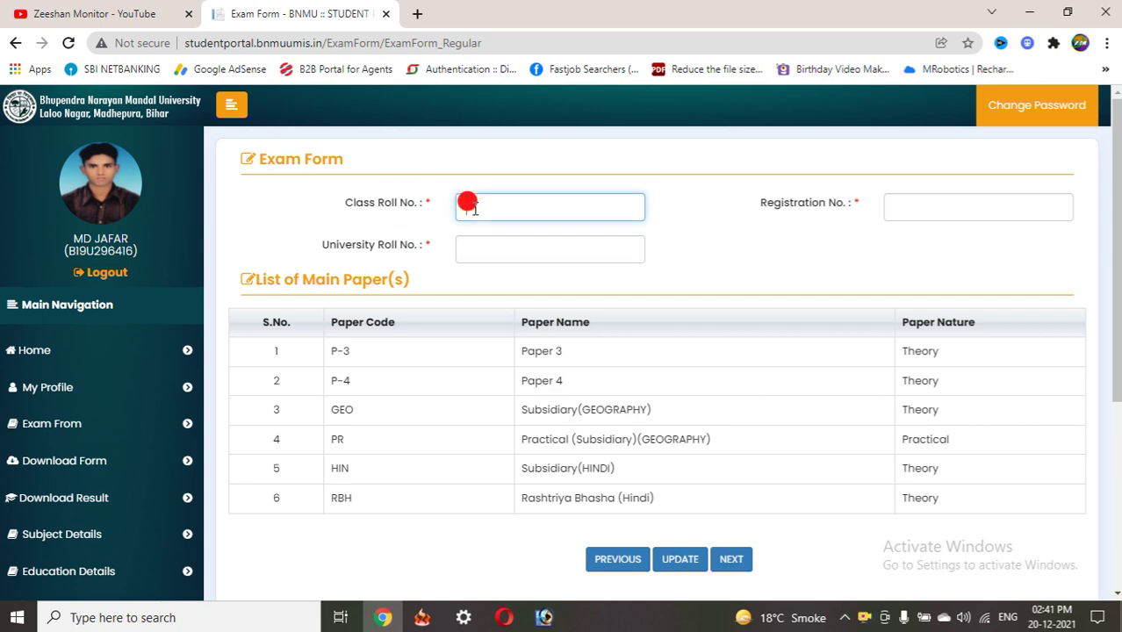
{"action": "left_click", "coordinate": [931, 206]}
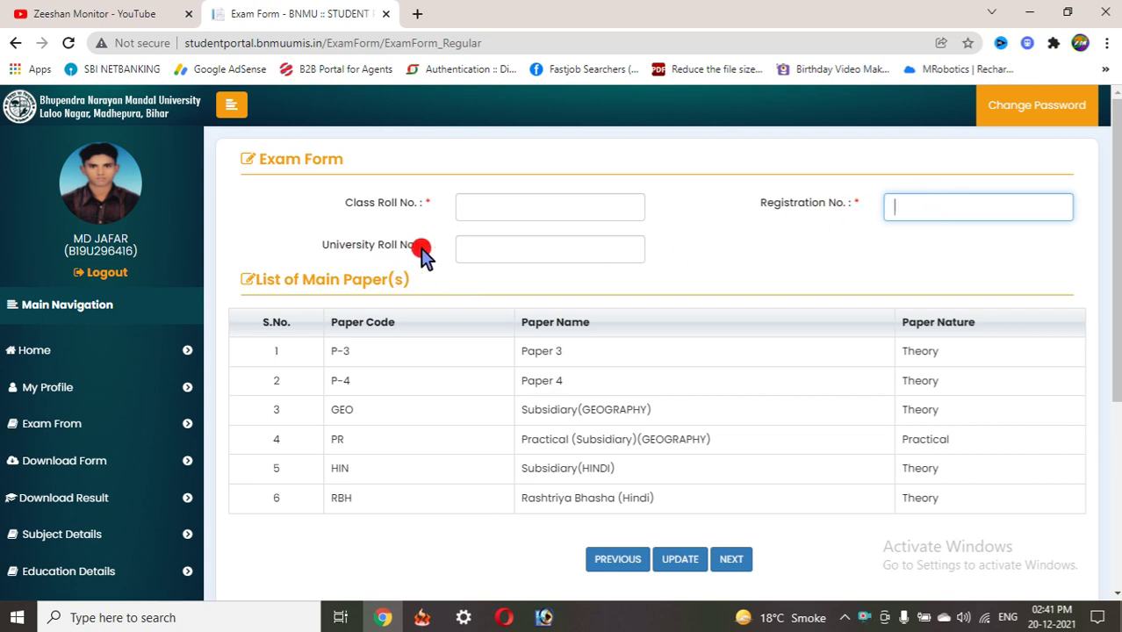
{"action": "left_click", "coordinate": [476, 246]}
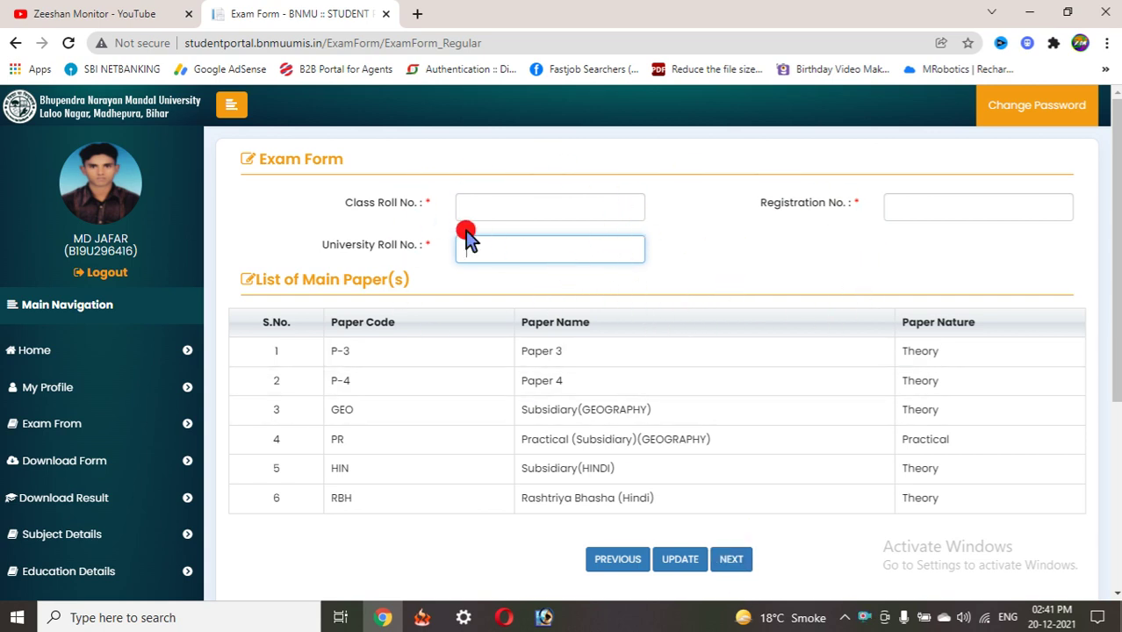
{"action": "left_click", "coordinate": [676, 559]}
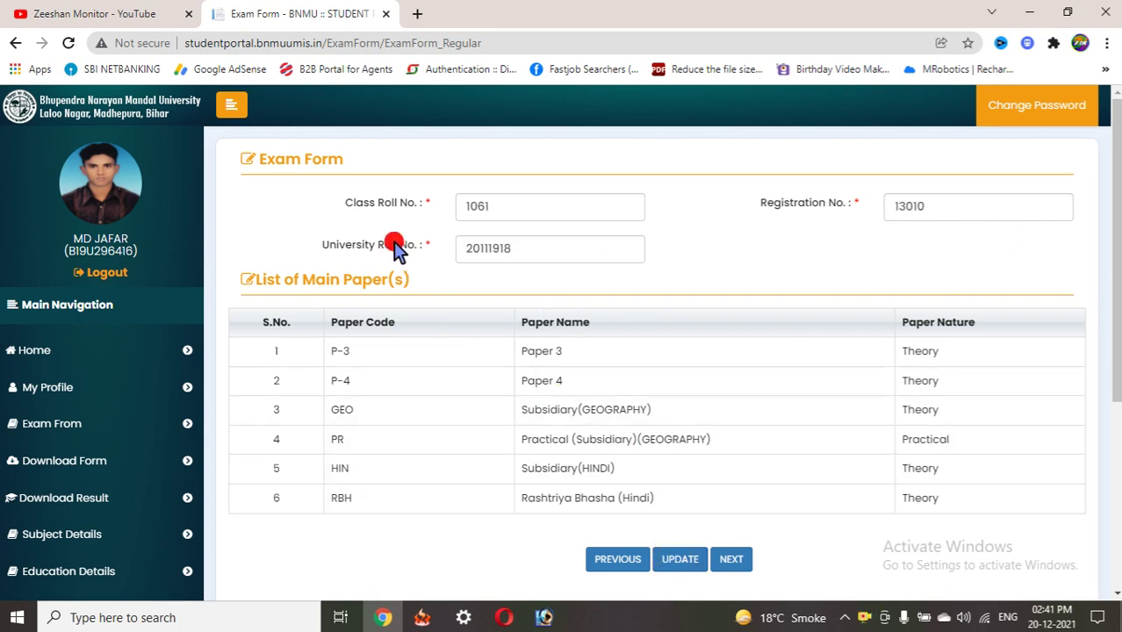
{"action": "left_click", "coordinate": [928, 204]}
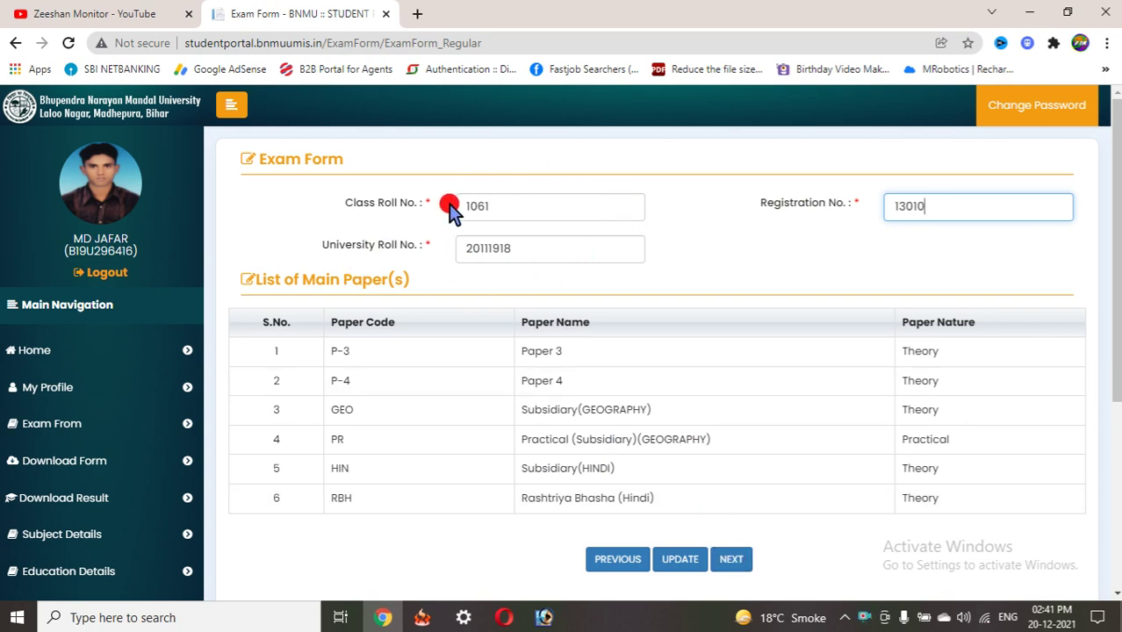
{"action": "left_click", "coordinate": [676, 558]}
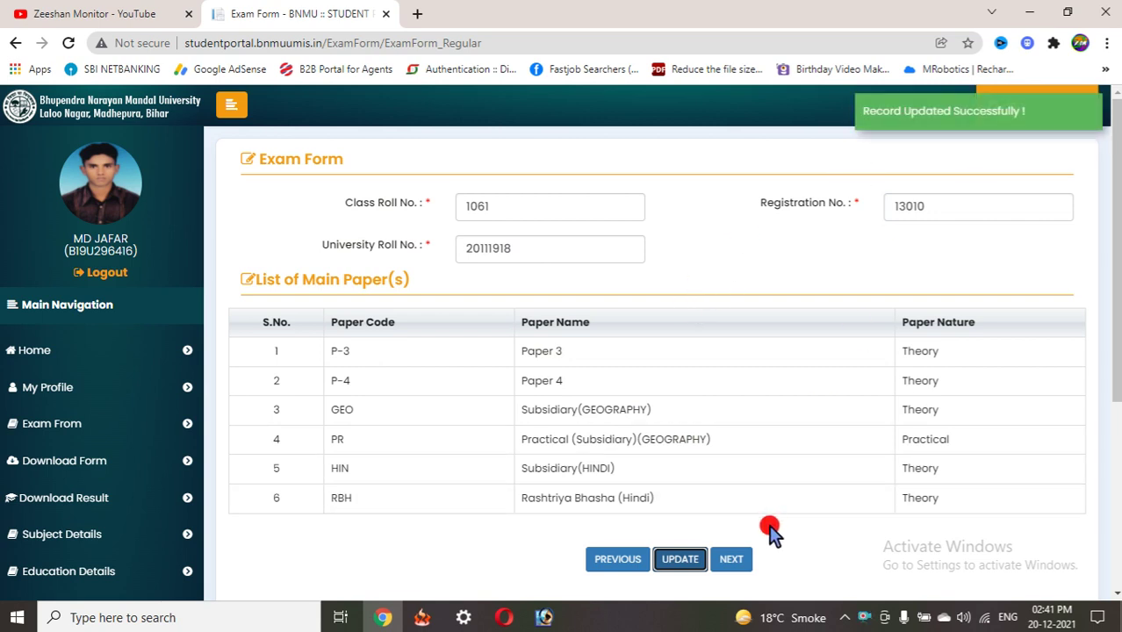
{"action": "left_click", "coordinate": [734, 561]}
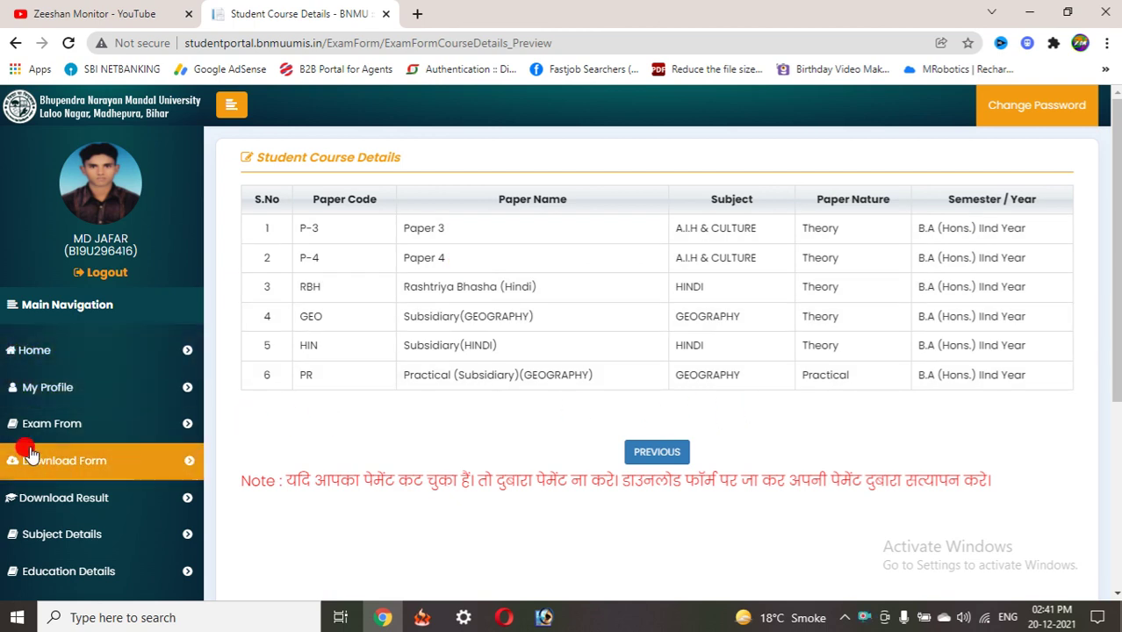
- Download the 2021 - 2022 B.A (Hons.) IInd Year exam form and open the PDF
{"action": "left_click", "coordinate": [91, 467]}
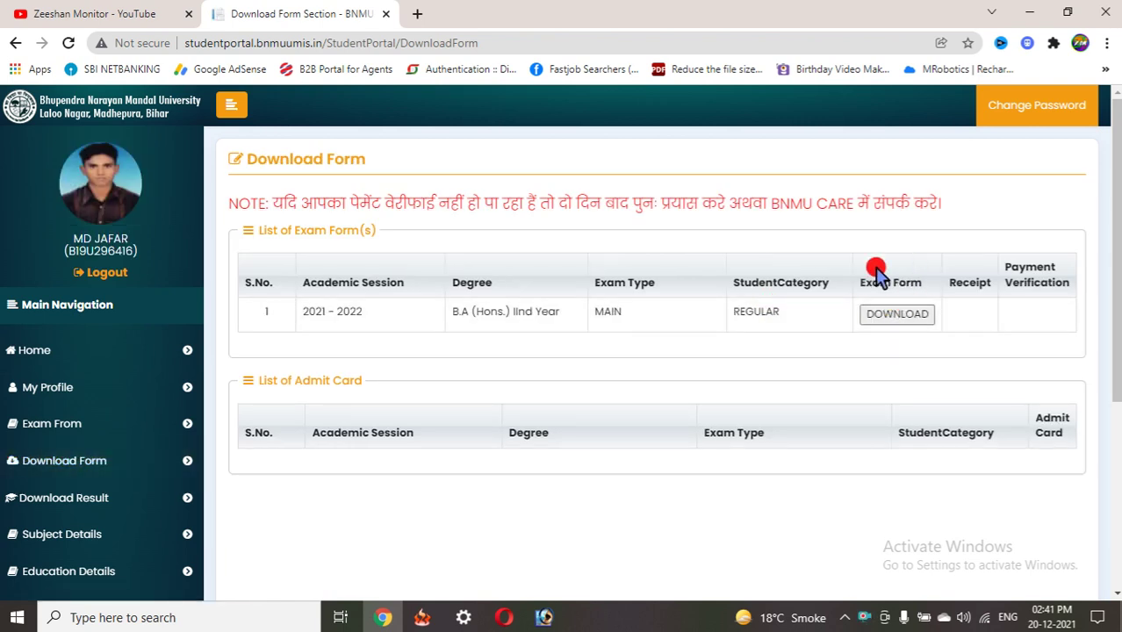
{"action": "left_click", "coordinate": [902, 316]}
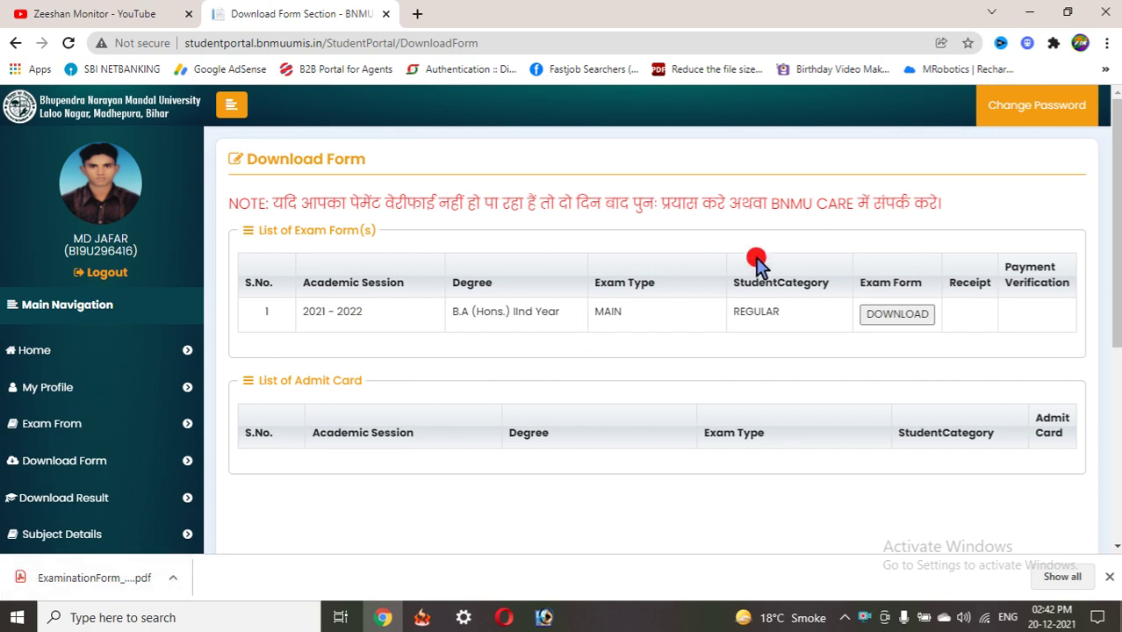
{"action": "left_click", "coordinate": [84, 578]}
{"action": "key", "text": "ctrl+shift+Tab"}
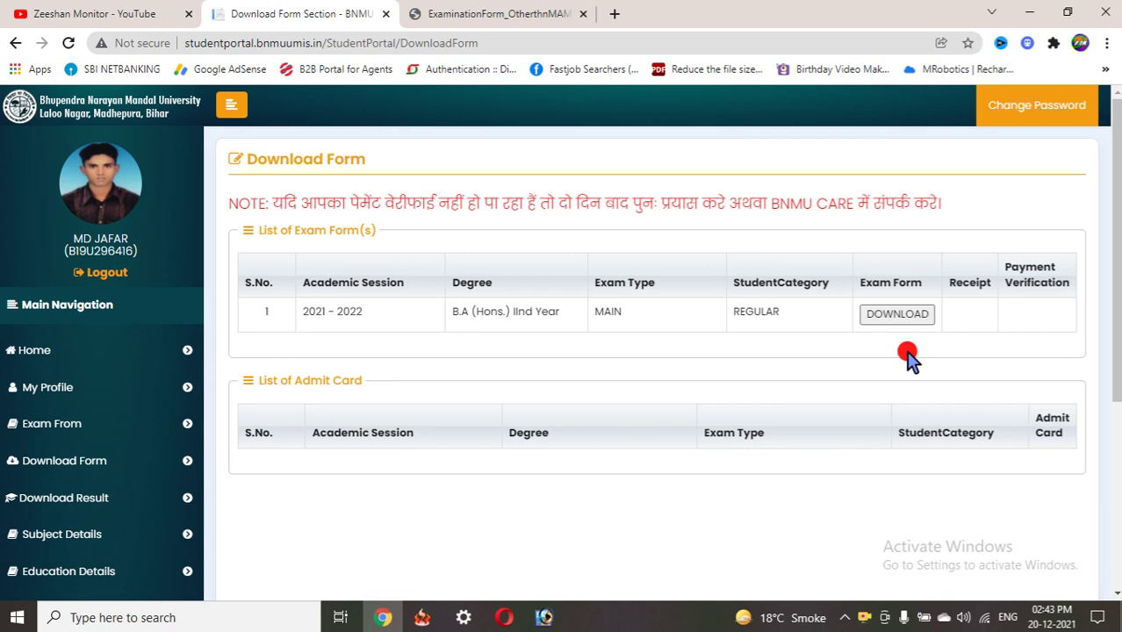
- Switch to YouTube and look through the channel's uploaded videos
{"action": "left_click", "coordinate": [88, 14]}
{"action": "scroll", "coordinate": [575, 250], "scroll_direction": "down", "scroll_amount": 1}
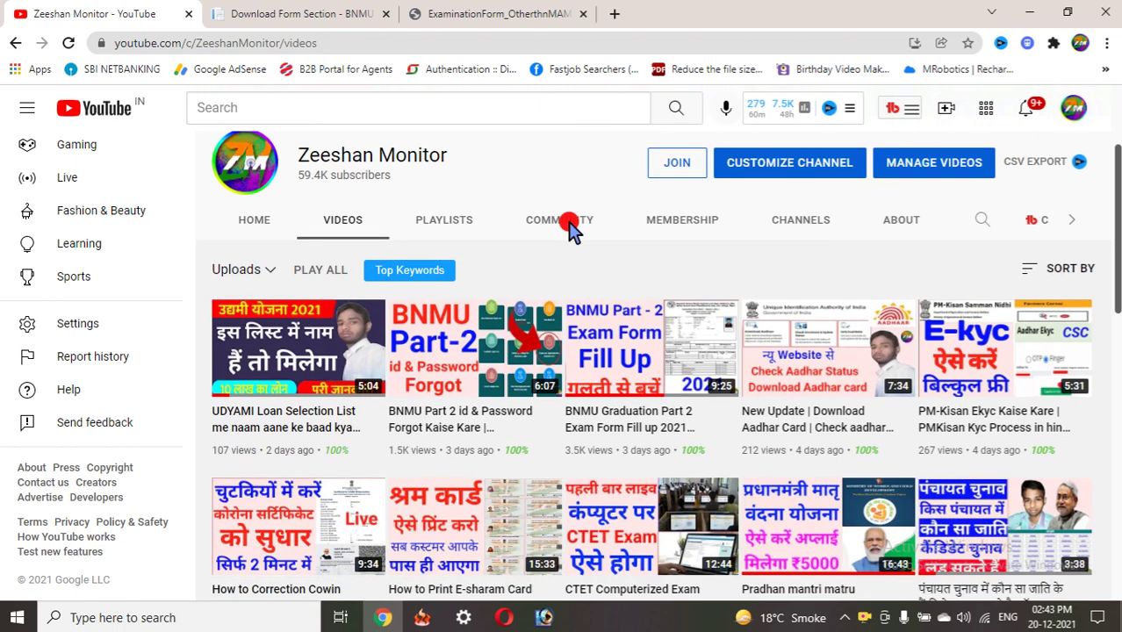
{"action": "scroll", "coordinate": [571, 229], "scroll_direction": "down", "scroll_amount": 1}
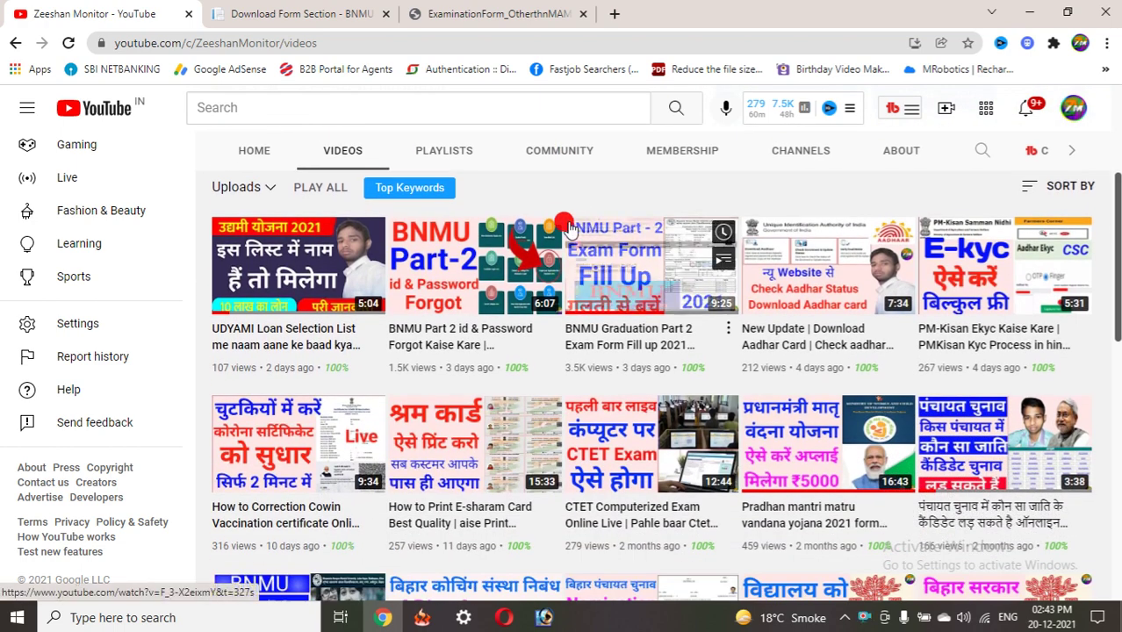
{"action": "scroll", "coordinate": [569, 233], "scroll_direction": "down", "scroll_amount": 1}
{"action": "scroll", "coordinate": [569, 233], "scroll_direction": "down", "scroll_amount": 1}
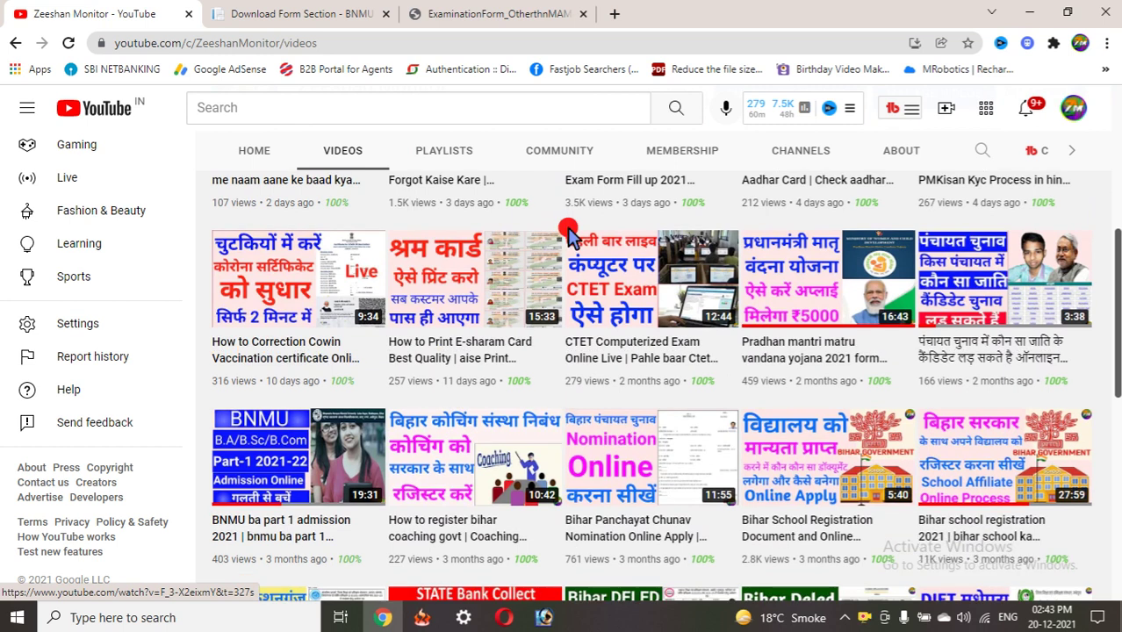